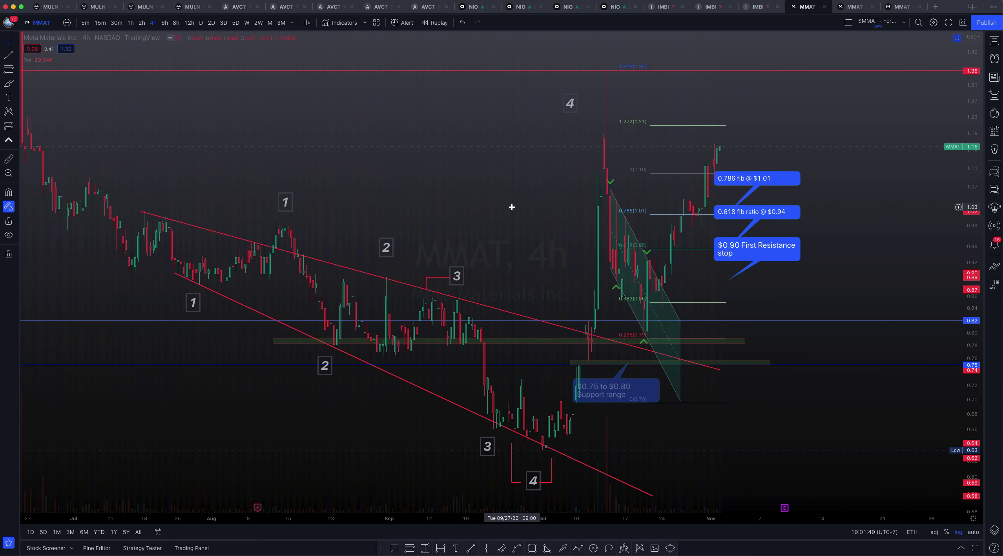
# - Pan the 4h MMAT chart to frame the October rebound
pyautogui.scroll(5, 512, 206)
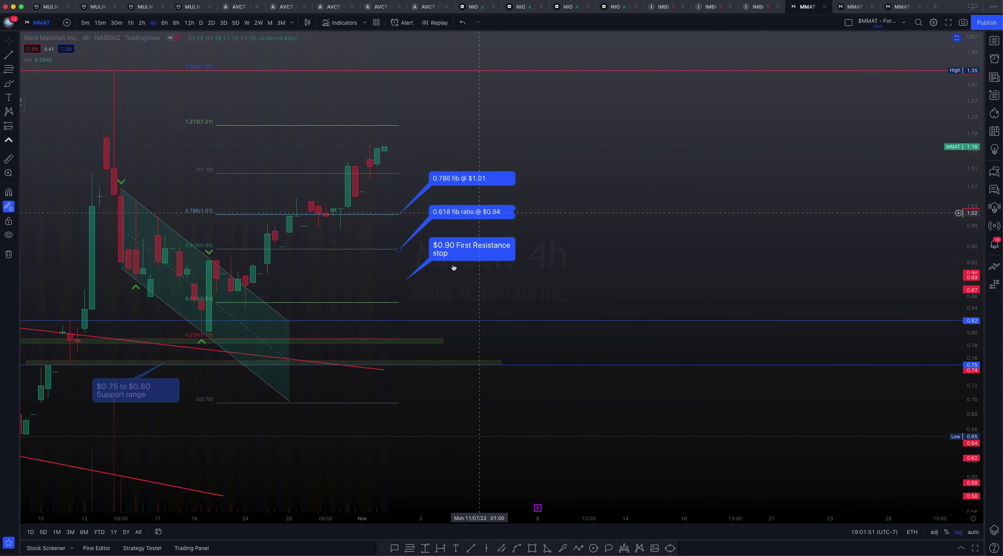
pyautogui.hscroll(-10, 638, 271)
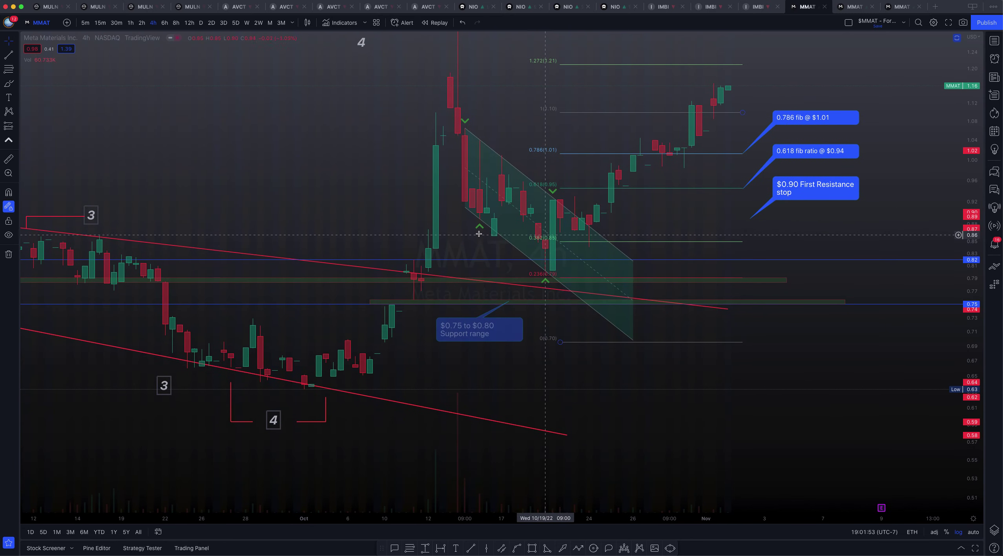
pyautogui.moveTo(328, 184); pyautogui.dragTo(255, 240)
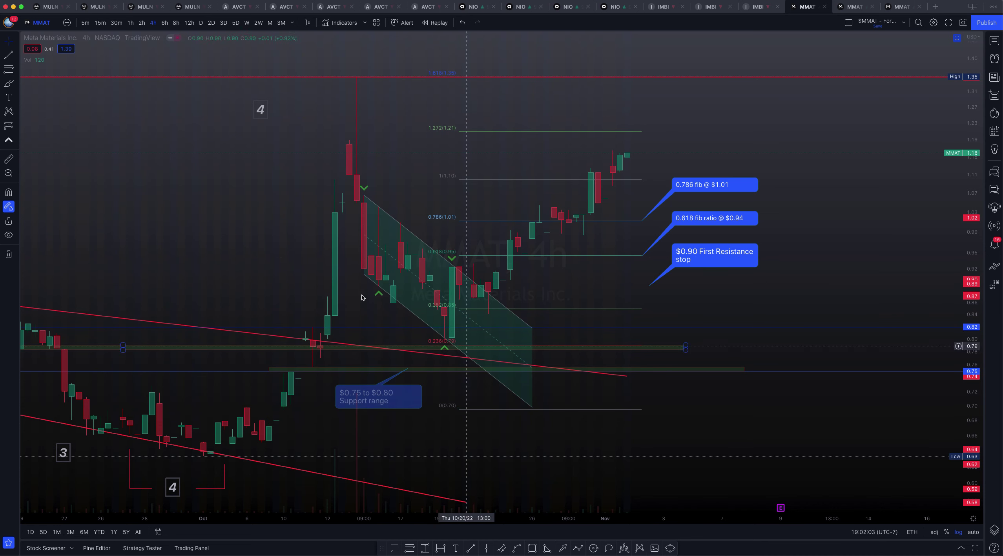
pyautogui.click(425, 328)
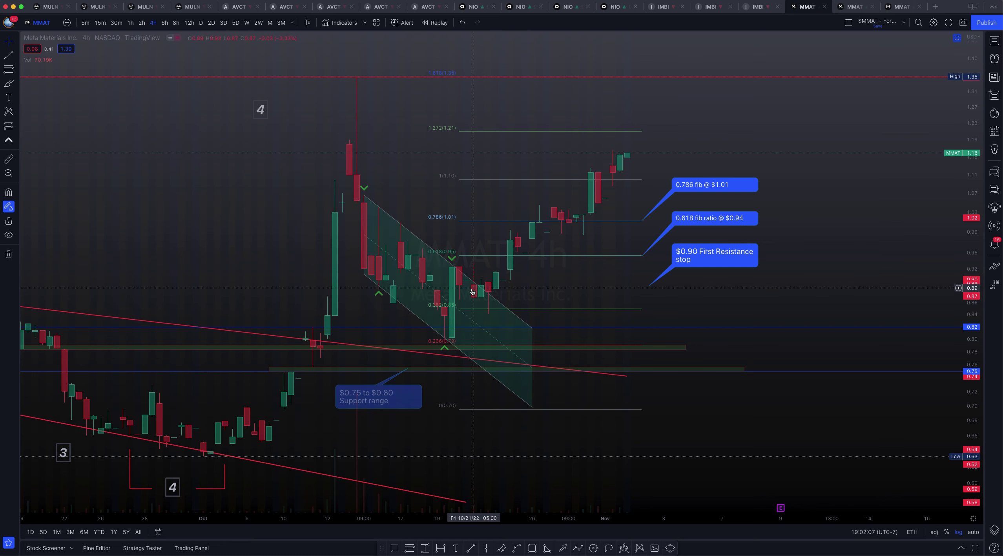
pyautogui.scroll(-5, 224, 239)
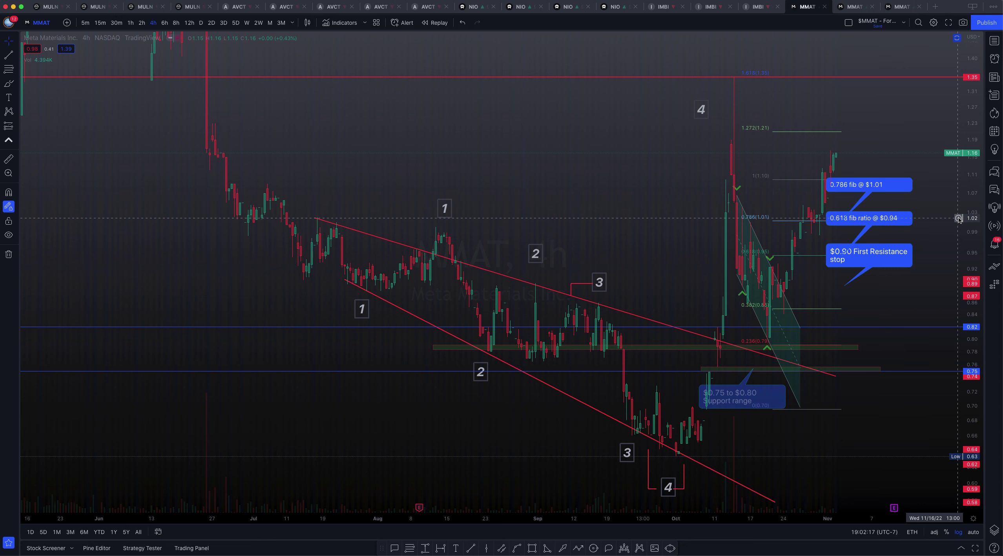
# - Draw a horizontal line at the 1.02 price level from the price scale
pyautogui.click(958, 218)
pyautogui.click(902, 267)
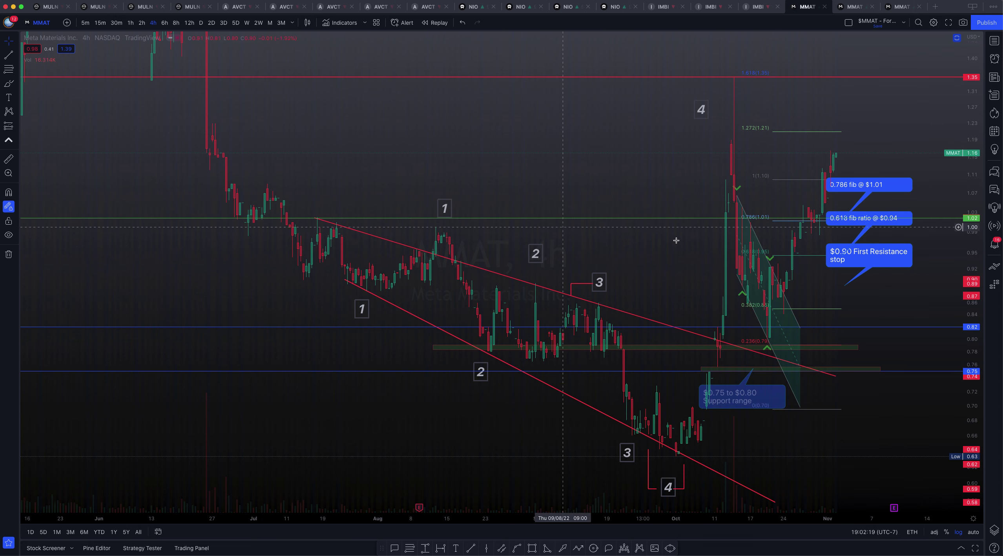
pyautogui.hscroll(5, 677, 240)
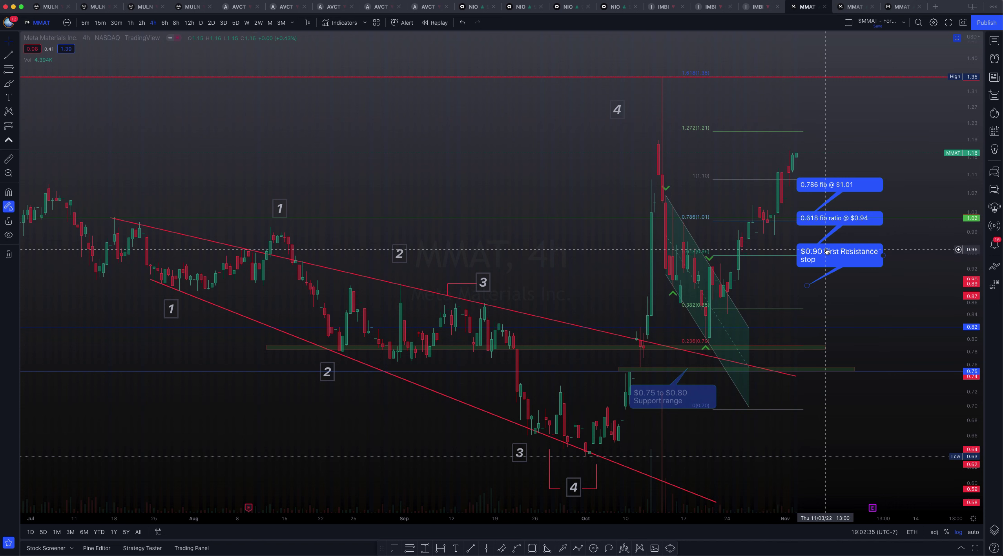
# - Delete the 0.786 fib $1.01, 0.618 fib $0.94 and $0.90 First Resistance callouts
pyautogui.click(840, 184)
pyautogui.press('Delete')
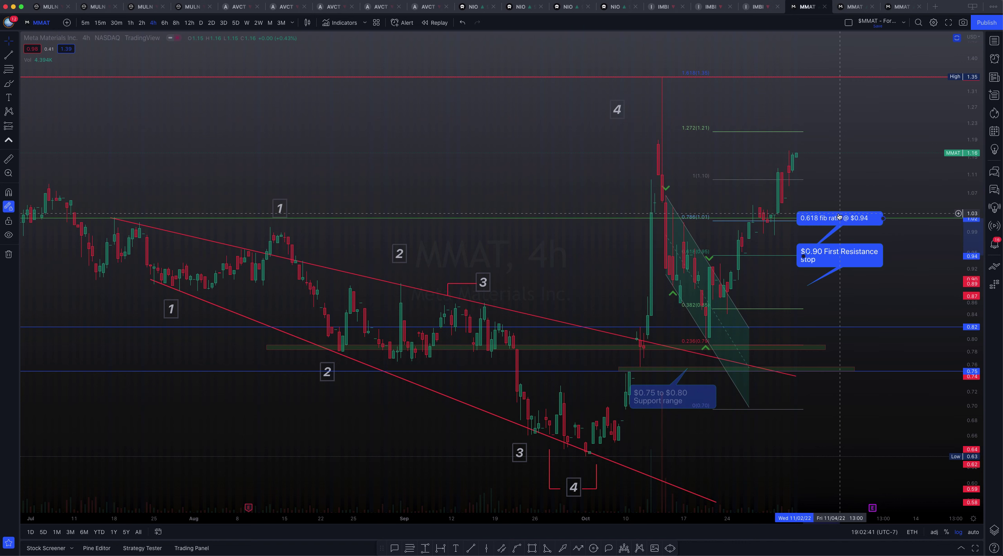
pyautogui.click(839, 216)
pyautogui.press('Delete')
pyautogui.click(840, 256)
pyautogui.press('Delete')
# - Recentre the wedge and compress the price scale to show a wider range
pyautogui.click(829, 196)
pyautogui.moveTo(829, 196); pyautogui.dragTo(786, 202)
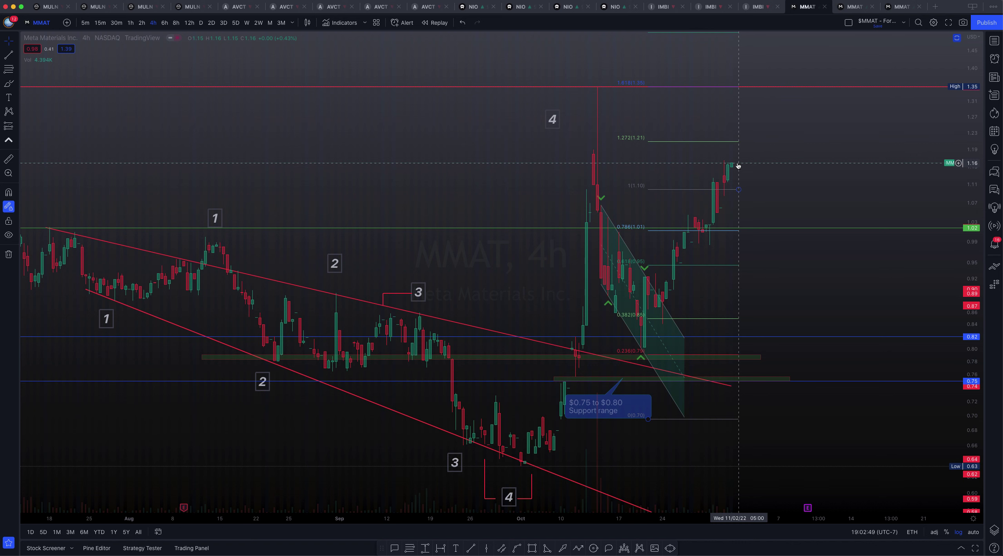
pyautogui.scroll(-2, 738, 165)
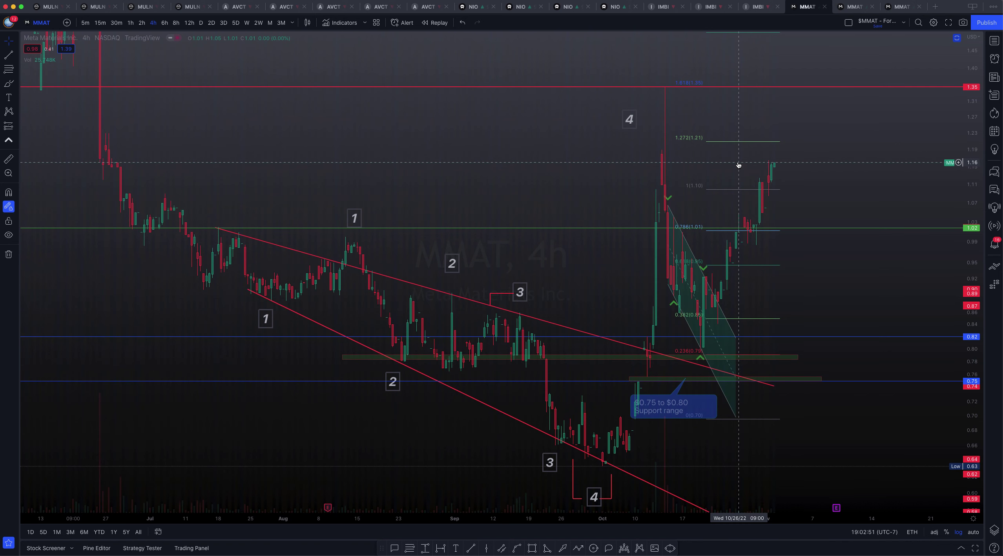
pyautogui.moveTo(844, 150); pyautogui.dragTo(786, 133)
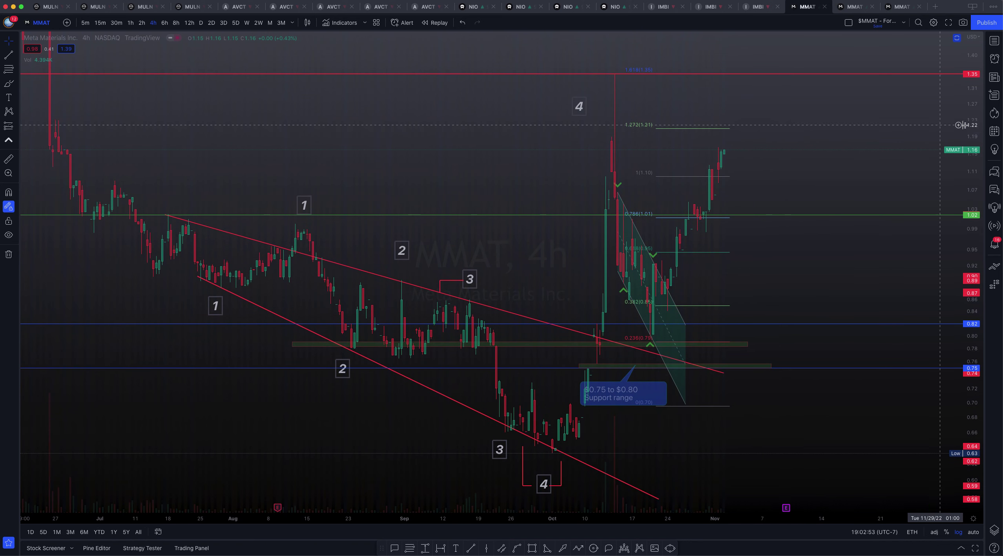
pyautogui.moveTo(977, 186); pyautogui.dragTo(977, 199)
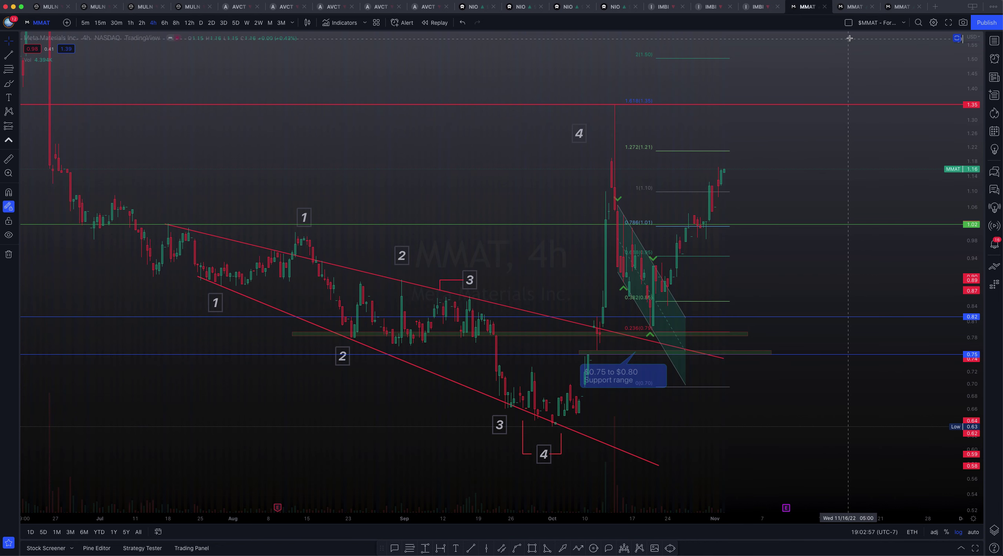
# - Switch to the second MMAT tab with the 1D chart and ARC-BBWP backtest stats
pyautogui.click(854, 7)
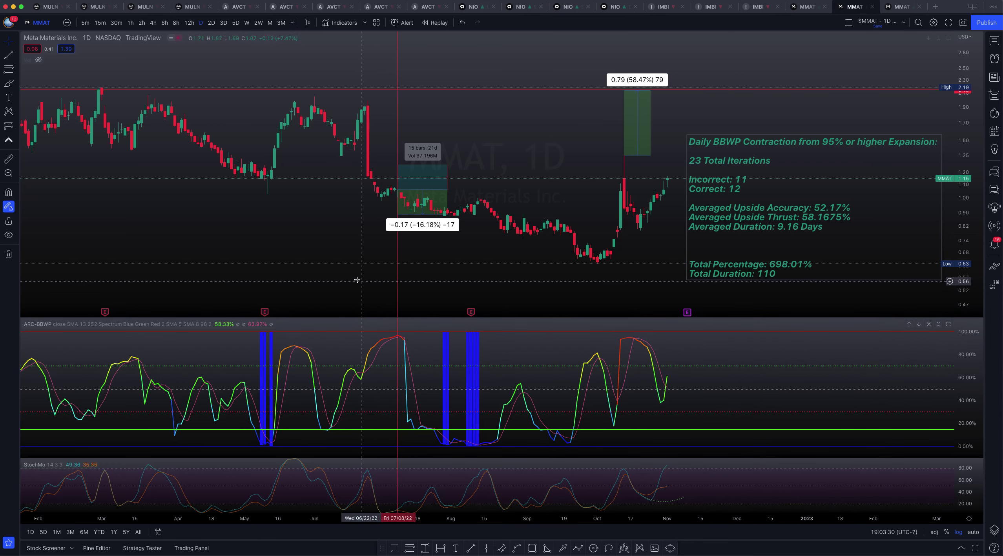
# - Browse the daily chart back to the 2021 range measurements and the following decline
pyautogui.scroll(-5, 356, 280)
pyautogui.scroll(-6, 357, 280)
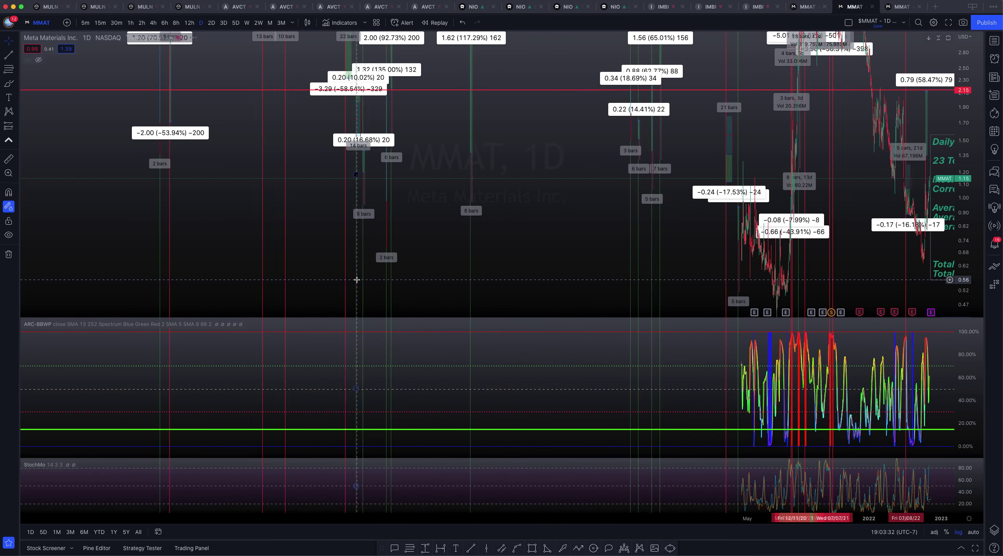
pyautogui.scroll(6, 357, 280)
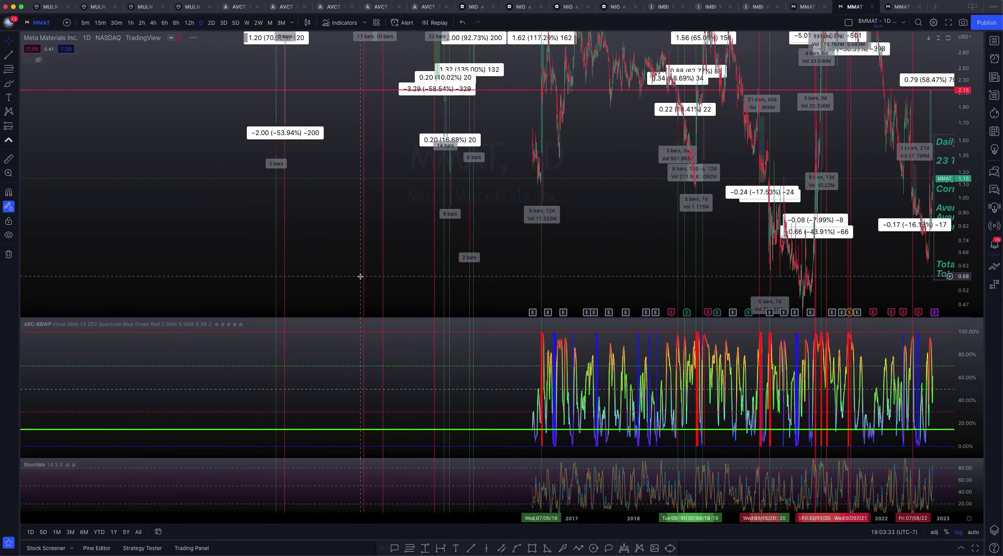
pyautogui.scroll(5, 368, 274)
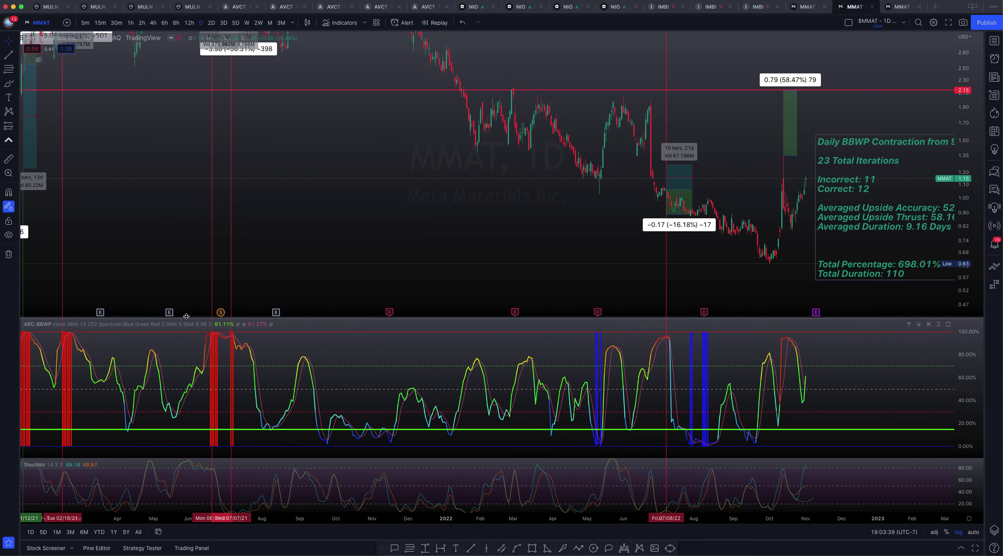
pyautogui.scroll(-3, 201, 276)
pyautogui.moveTo(363, 162); pyautogui.dragTo(463, 242)
pyautogui.scroll(2, 380, 197)
pyautogui.moveTo(448, 146); pyautogui.dragTo(475, 202)
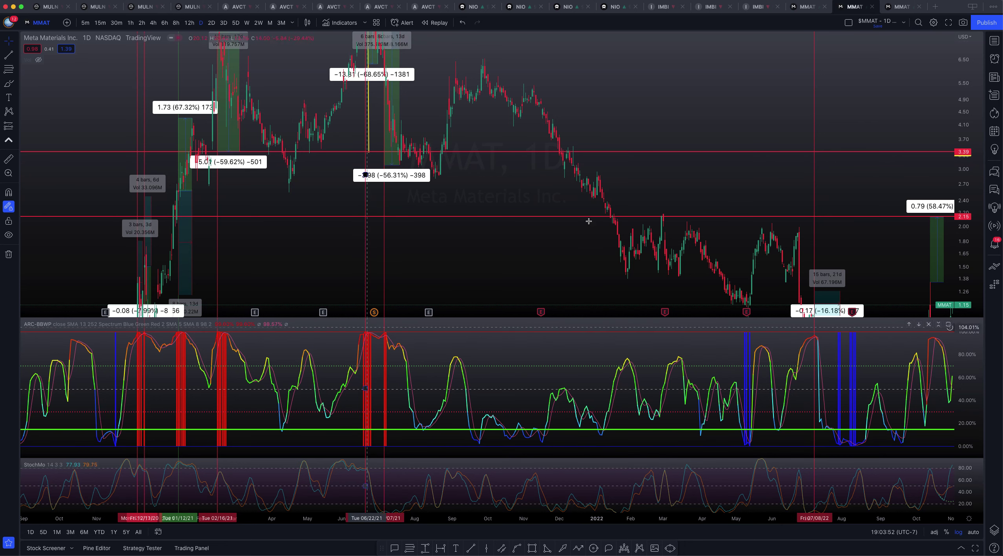
# - Bring the Daily BBWP Contraction stats box into view and move it up and right
pyautogui.scroll(1, 731, 257)
pyautogui.moveTo(822, 196); pyautogui.dragTo(461, 77)
pyautogui.moveTo(677, 217); pyautogui.dragTo(708, 199)
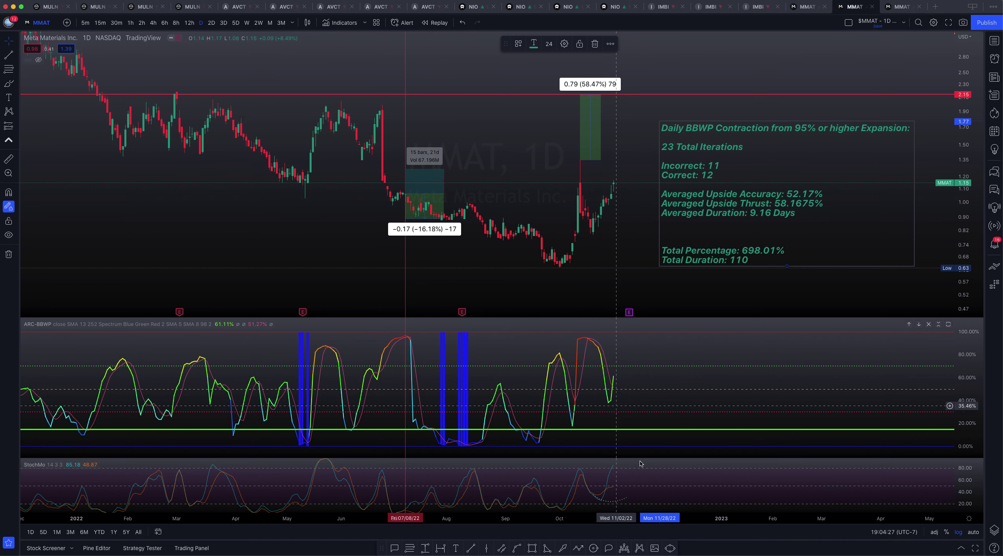
# - Enlarge the StochMo pane at the BBWP pane's expense and zoom the time axis
pyautogui.moveTo(646, 433); pyautogui.dragTo(641, 413)
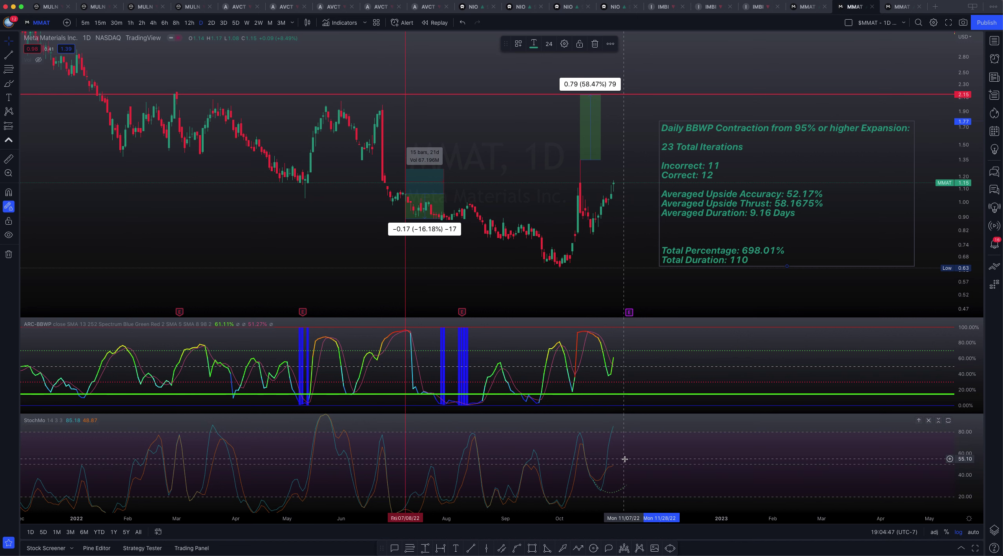
pyautogui.scroll(2, 497, 456)
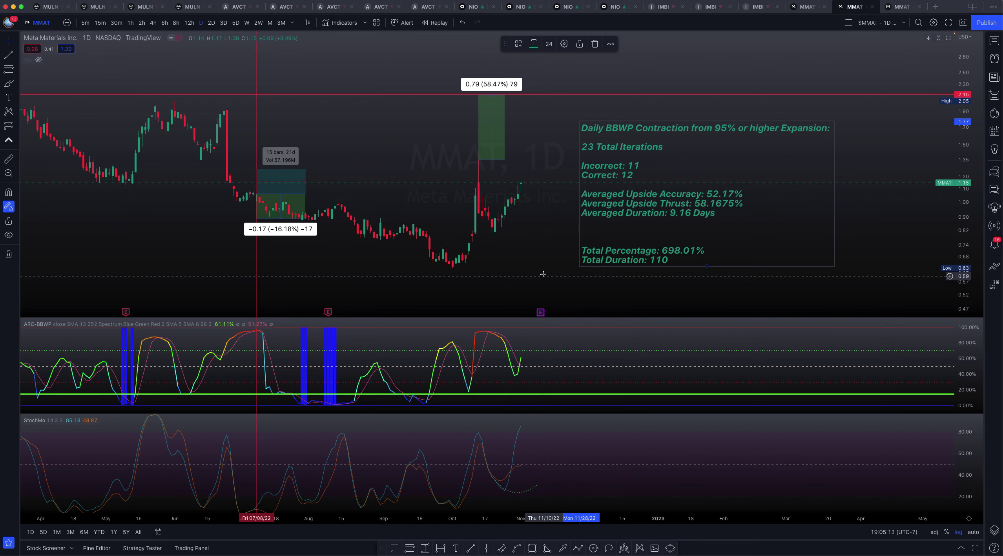
# - Scroll back to earlier dates and pan the daily chart up and left around the stats
pyautogui.moveTo(533, 275)
pyautogui.mouseDown()
pyautogui.moveTo(515, 233)
pyautogui.moveTo(498, 237)
pyautogui.mouseUp()
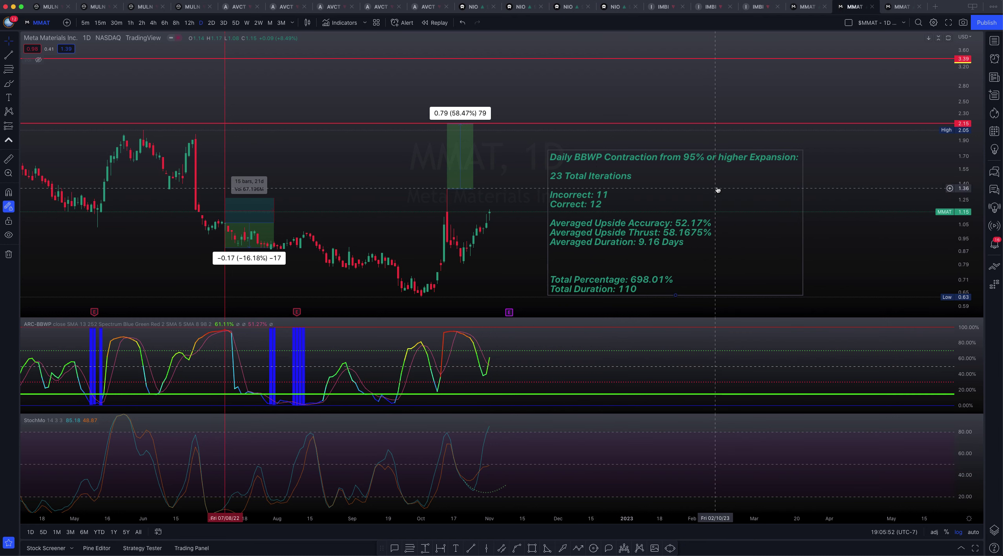
pyautogui.hscroll(-3, 726, 191)
pyautogui.hscroll(-4, 726, 191)
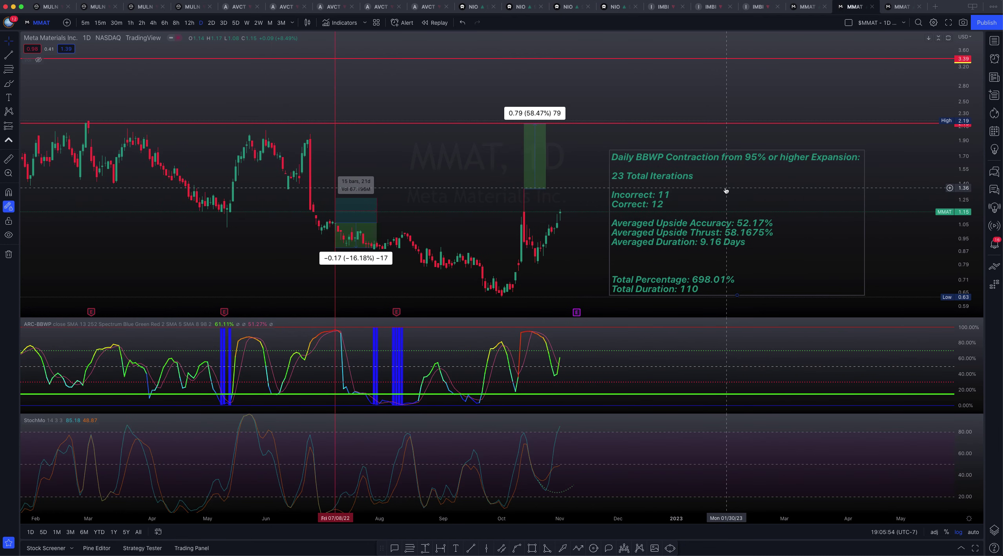
pyautogui.moveTo(580, 244); pyautogui.dragTo(571, 225)
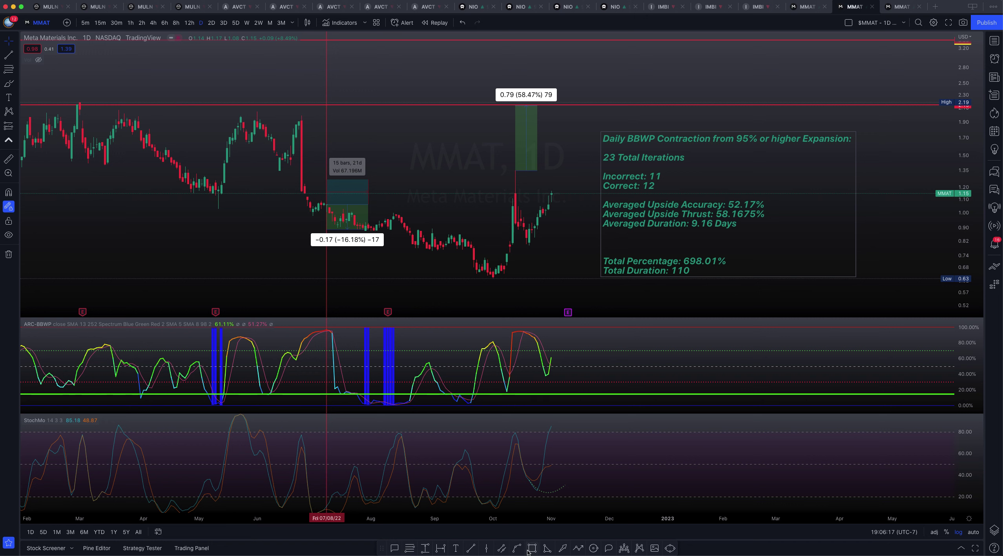
# - Measure a price range from the October low to the latest high
pyautogui.click(426, 548)
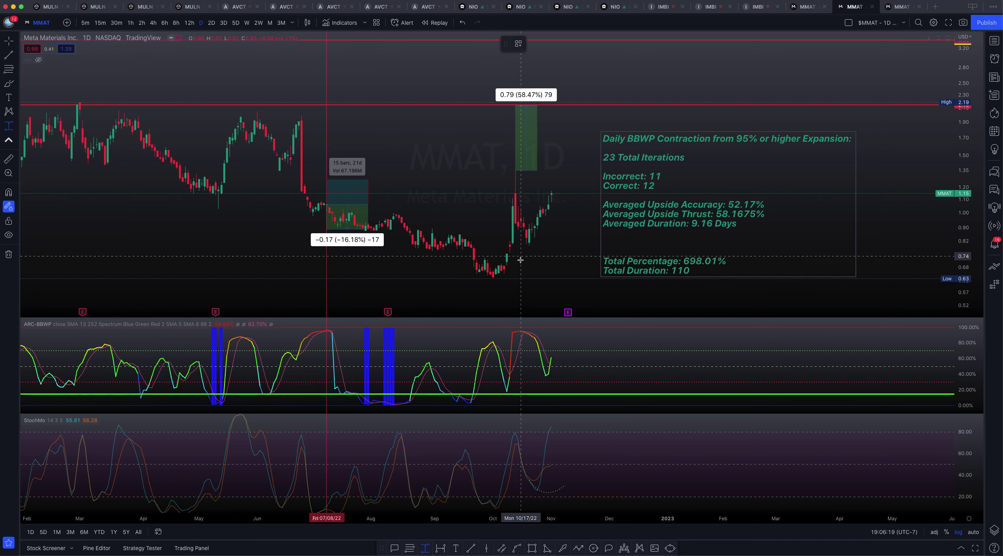
pyautogui.click(543, 244)
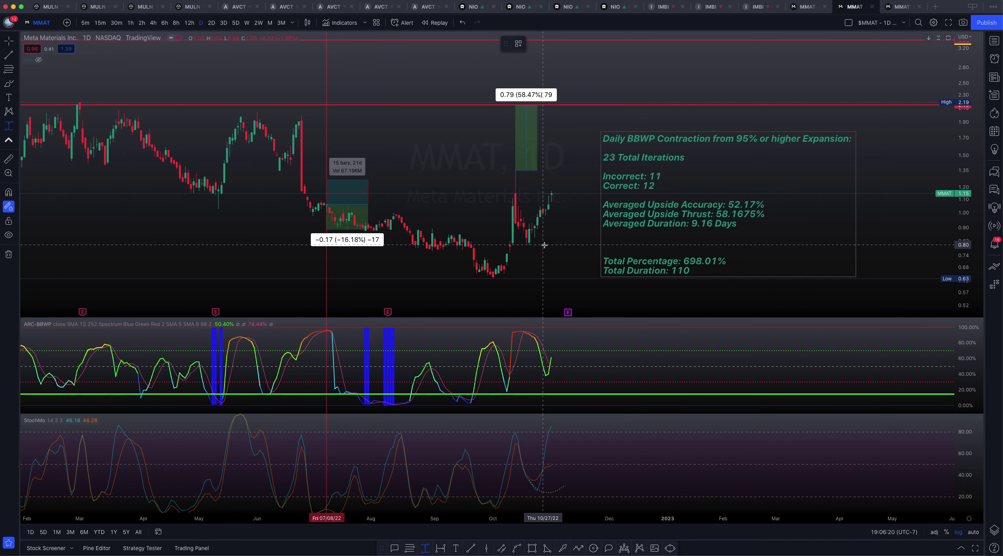
pyautogui.click(593, 191)
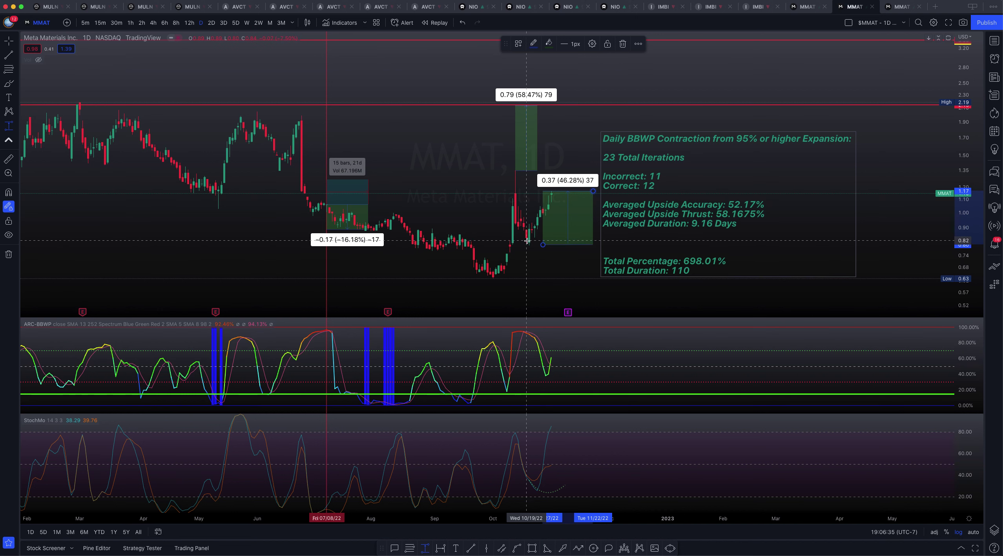
pyautogui.click(543, 244)
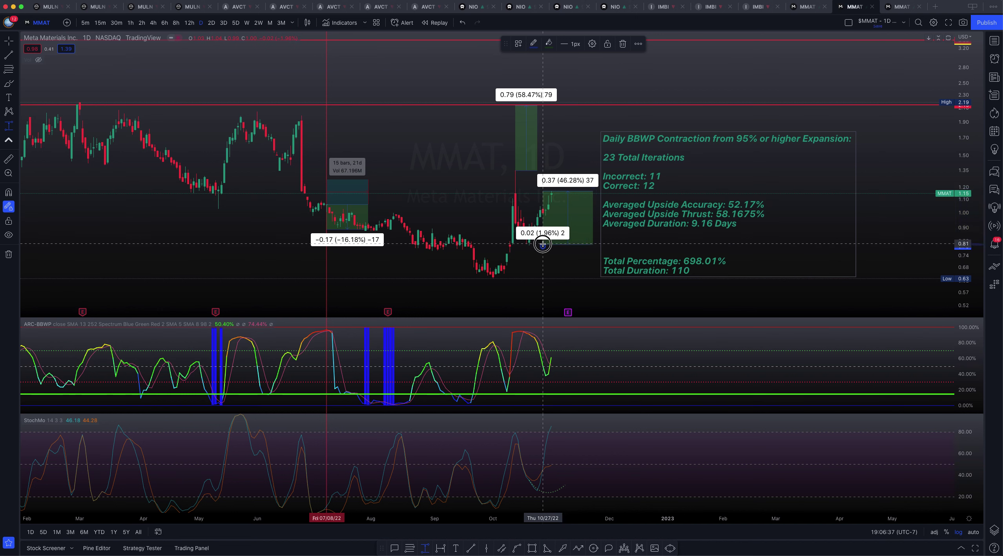
pyautogui.press('Escape')
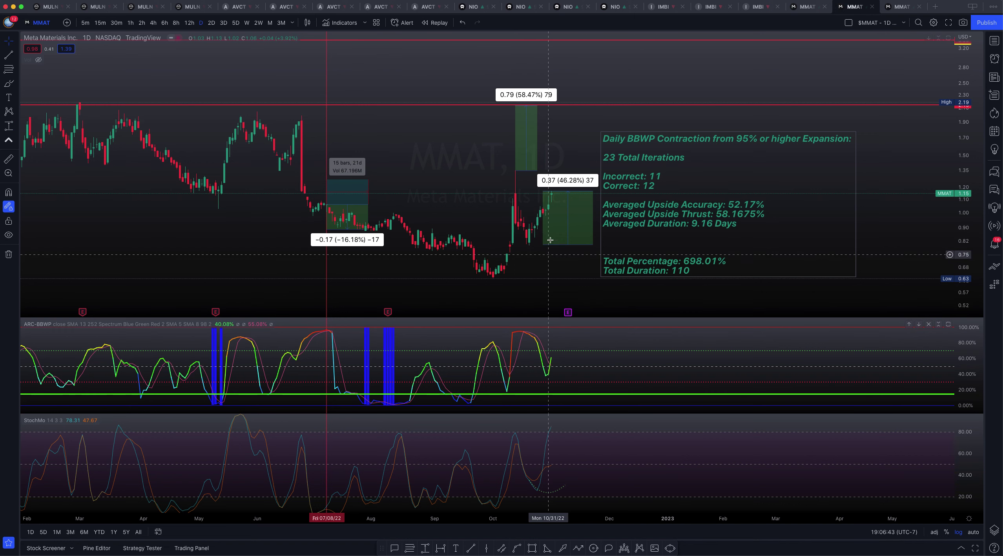
# - Raise the range base from 0.79 to 0.90, move its text aside, and open the 30-minute chart
pyautogui.moveTo(542, 245); pyautogui.dragTo(543, 227)
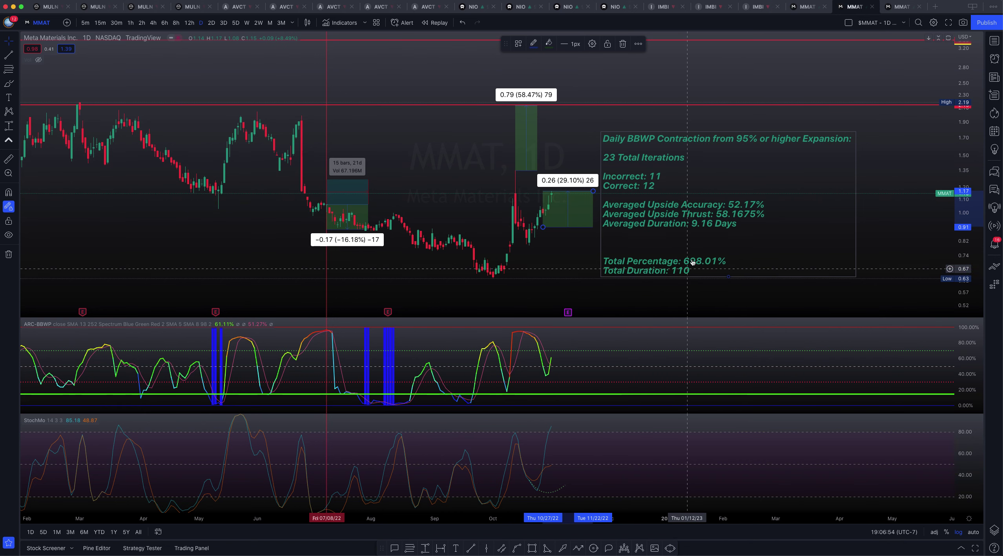
pyautogui.moveTo(661, 222); pyautogui.dragTo(692, 212)
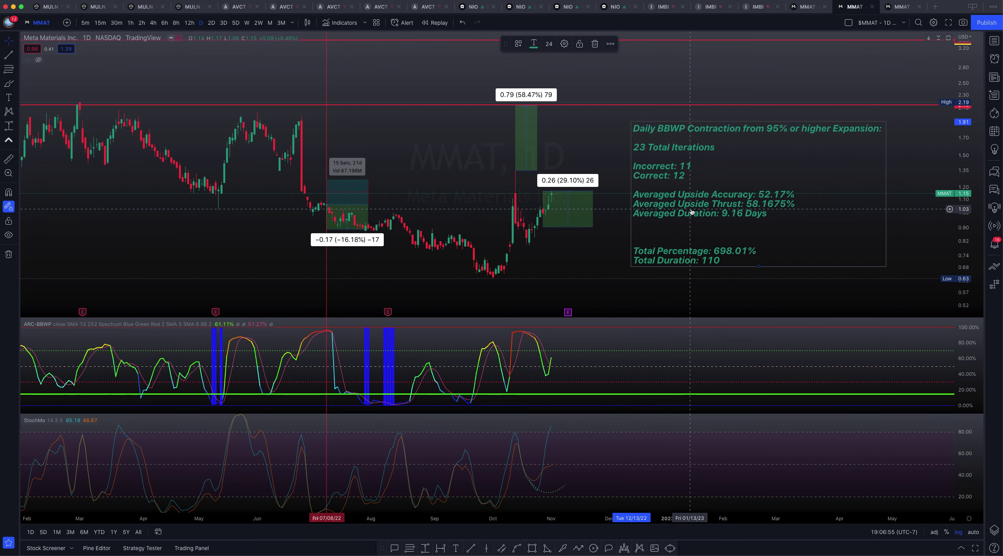
pyautogui.click(893, 9)
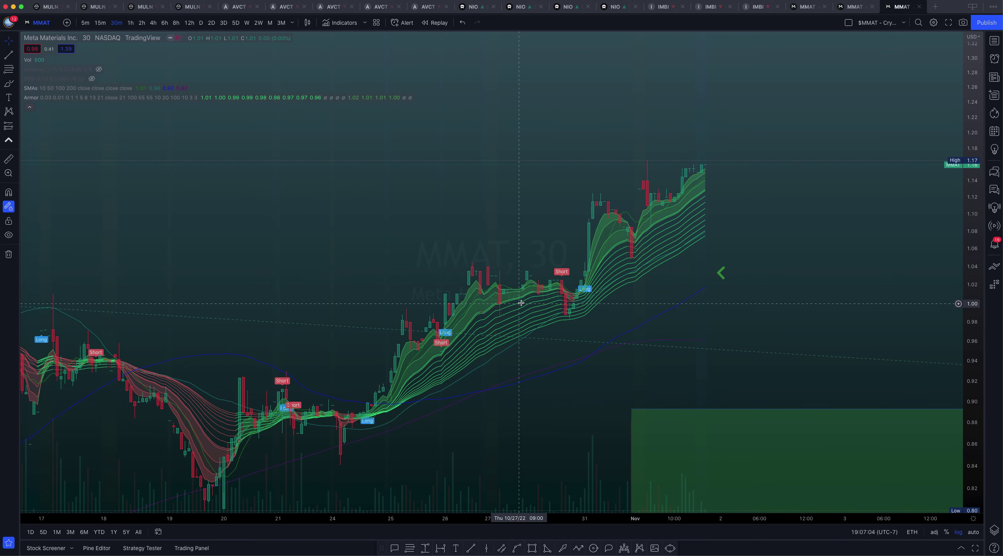
# - Stretch the price scale, pan up-left, and shift the dashed trend line down-left
pyautogui.click(365, 23)
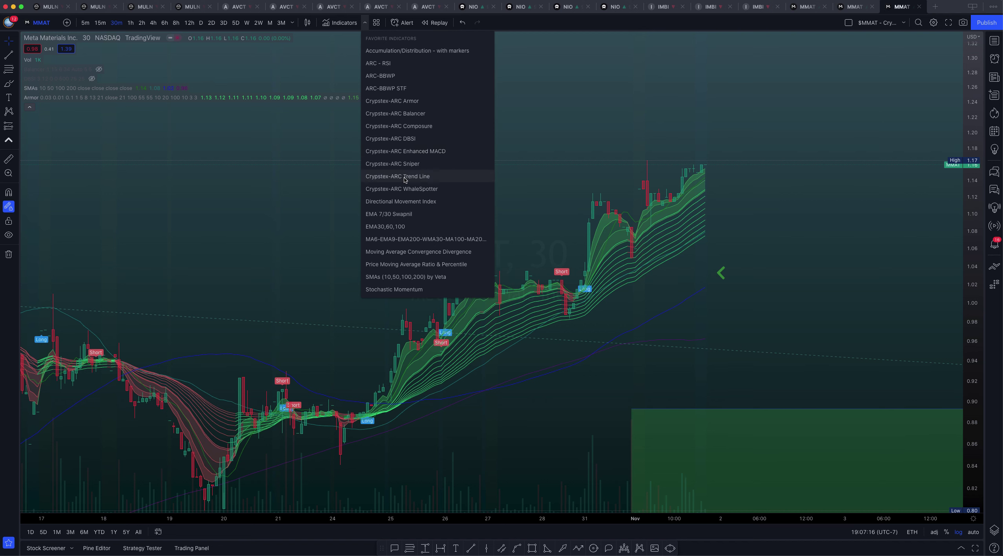
pyautogui.click(799, 205)
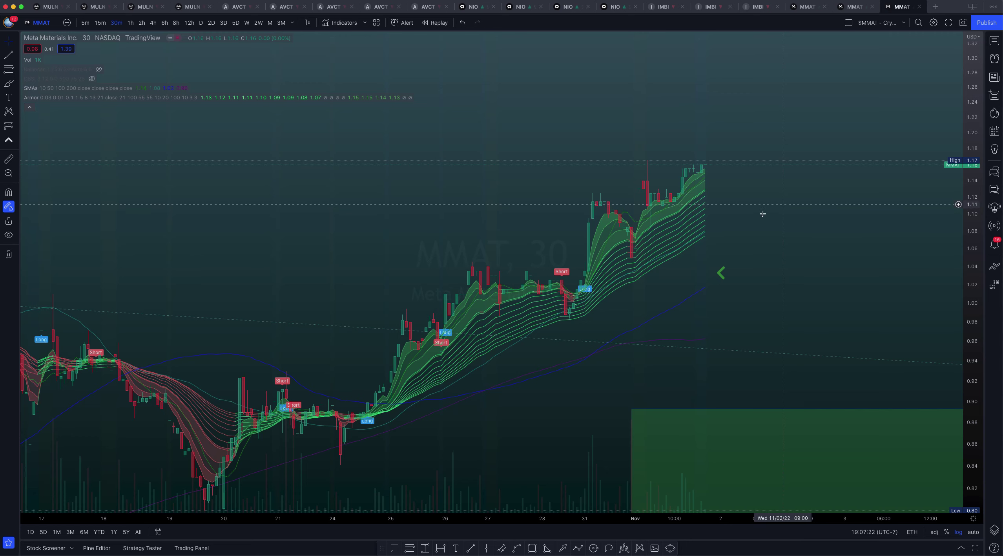
pyautogui.moveTo(968, 287); pyautogui.dragTo(968, 201)
pyautogui.moveTo(422, 352); pyautogui.dragTo(556, 213)
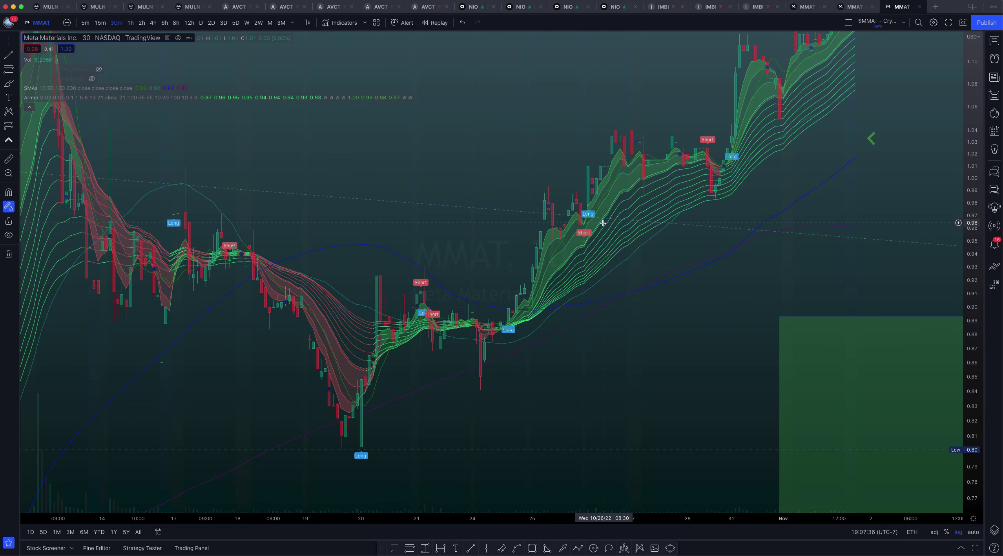
pyautogui.moveTo(773, 230); pyautogui.dragTo(645, 307)
# - Zoom out to show the Armor ribbon's climb from 13 October into November
pyautogui.hscroll(10, 670, 310)
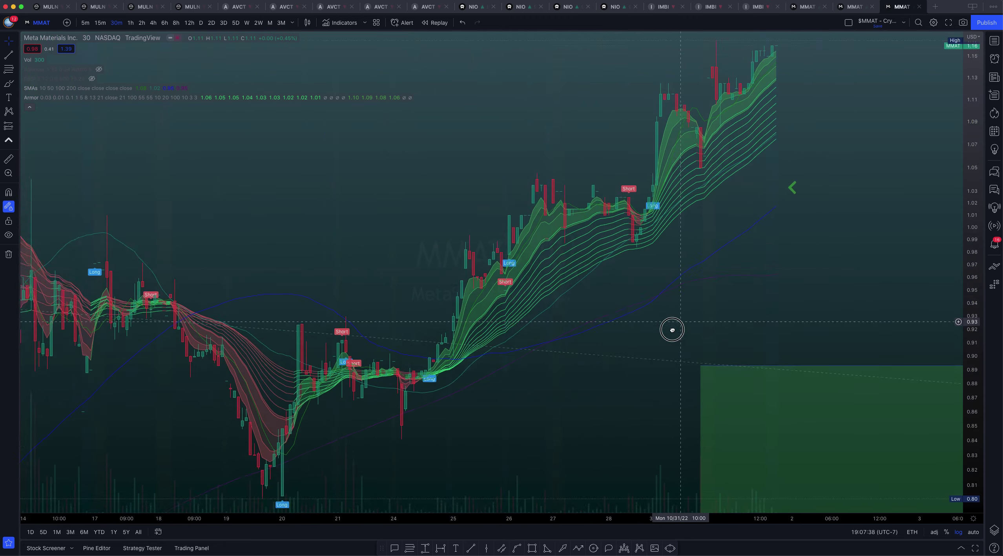
pyautogui.hscroll(4, 515, 373)
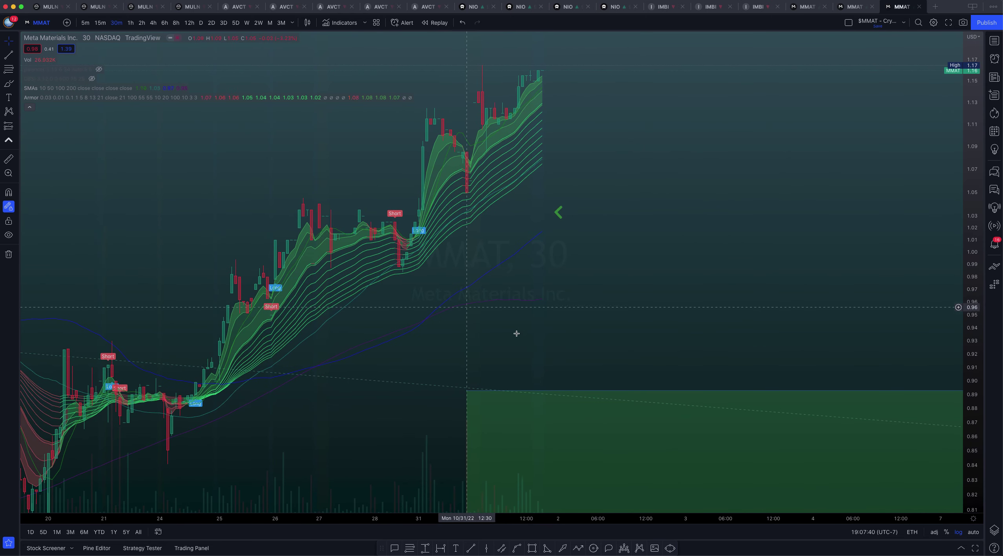
pyautogui.moveTo(495, 287); pyautogui.dragTo(618, 329)
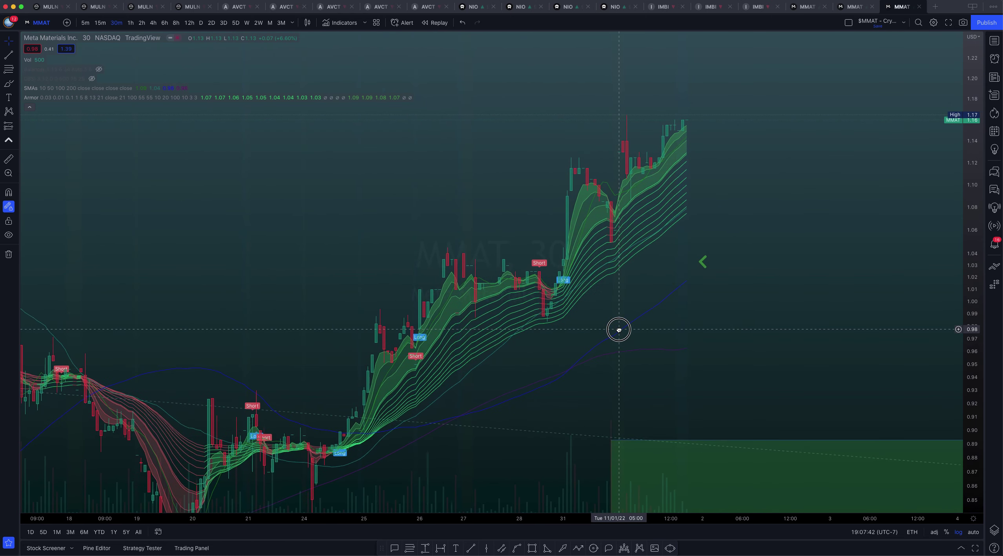
pyautogui.moveTo(510, 410); pyautogui.dragTo(495, 412)
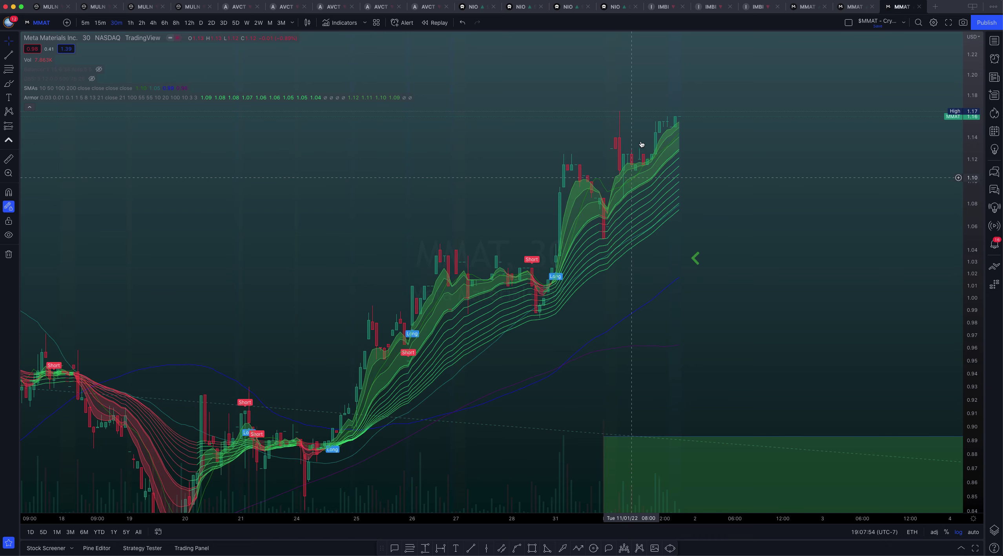
pyautogui.hscroll(5, 677, 156)
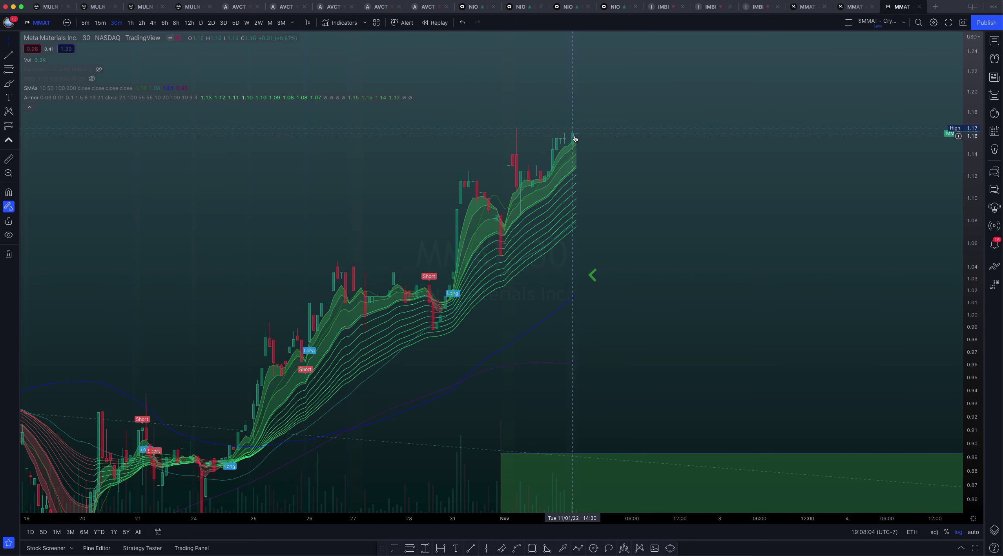
pyautogui.scroll(-5, 626, 161)
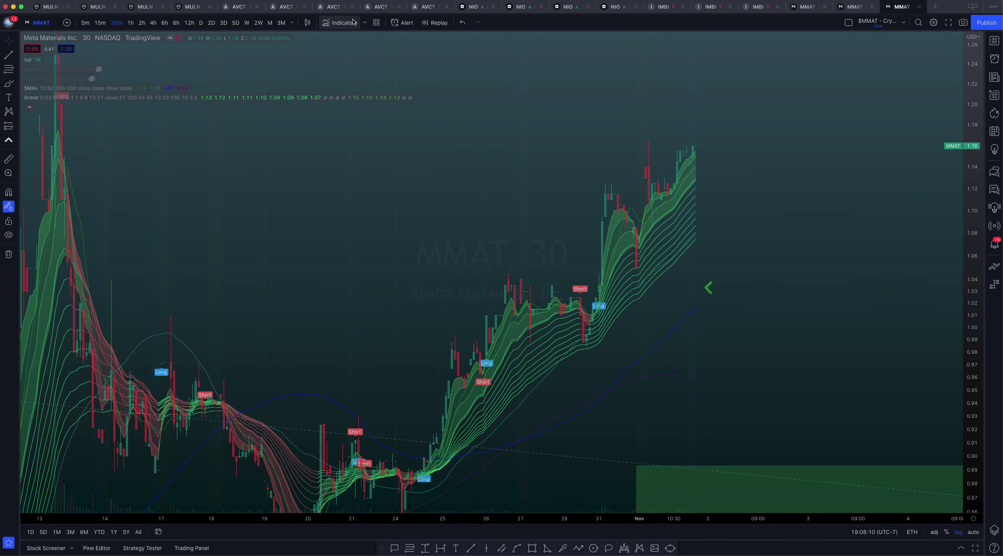
# - Open the favourite indicators list showing ARC-BBWP and Crypstex-ARC Armor, close it, and reopen it
pyautogui.click(366, 23)
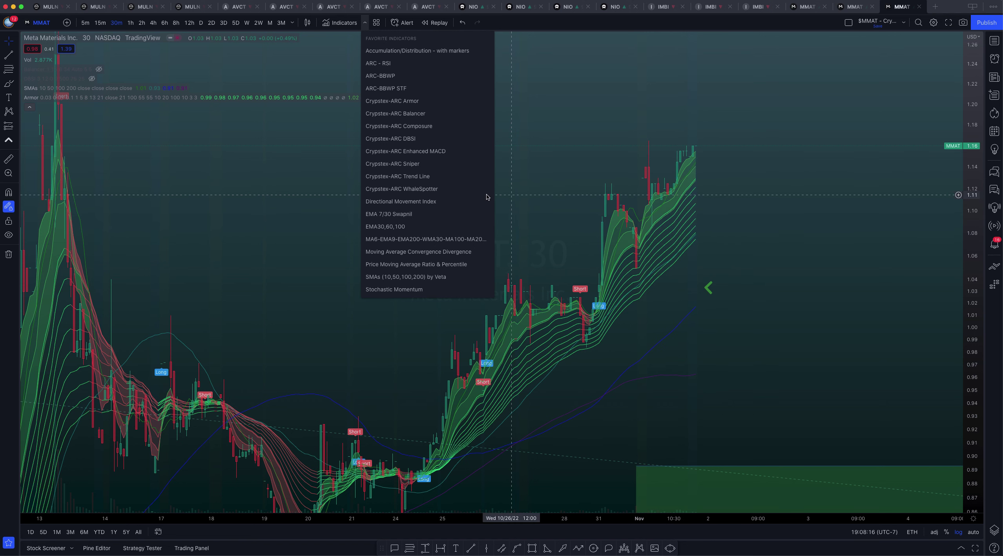
pyautogui.click(813, 206)
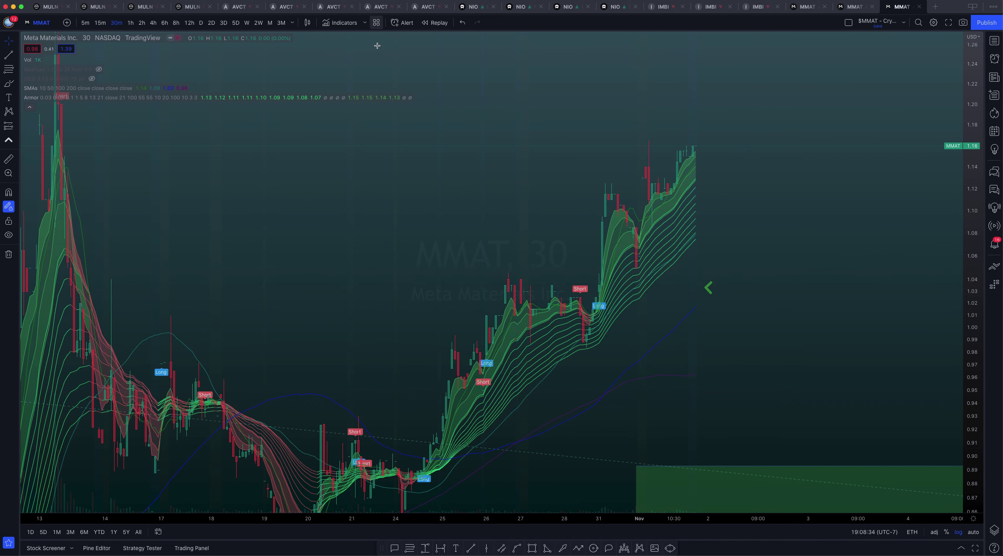
pyautogui.click(365, 23)
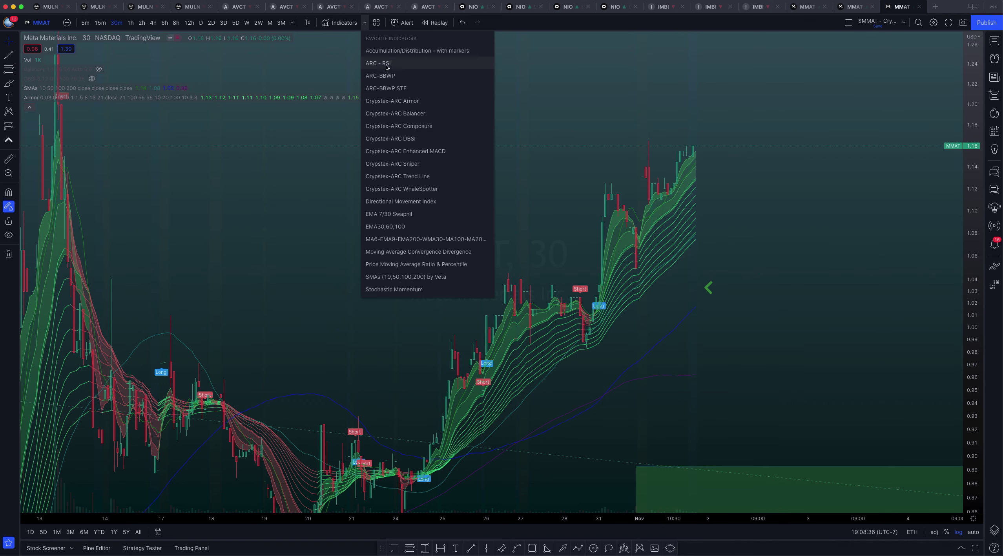